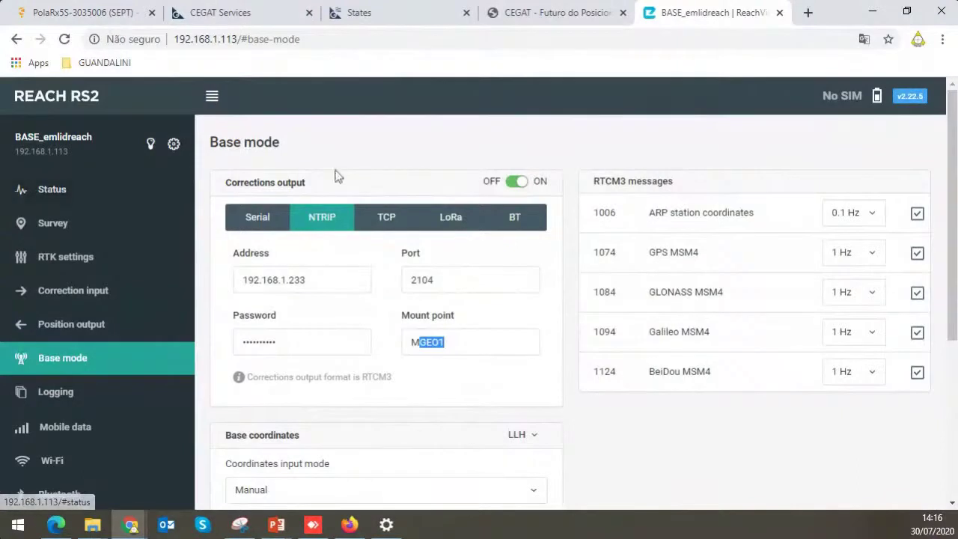
# - Review the NTRIP corrections output and base coordinates in Base mode, and highlight the receiver page's web address
pyautogui.click(374, 155)
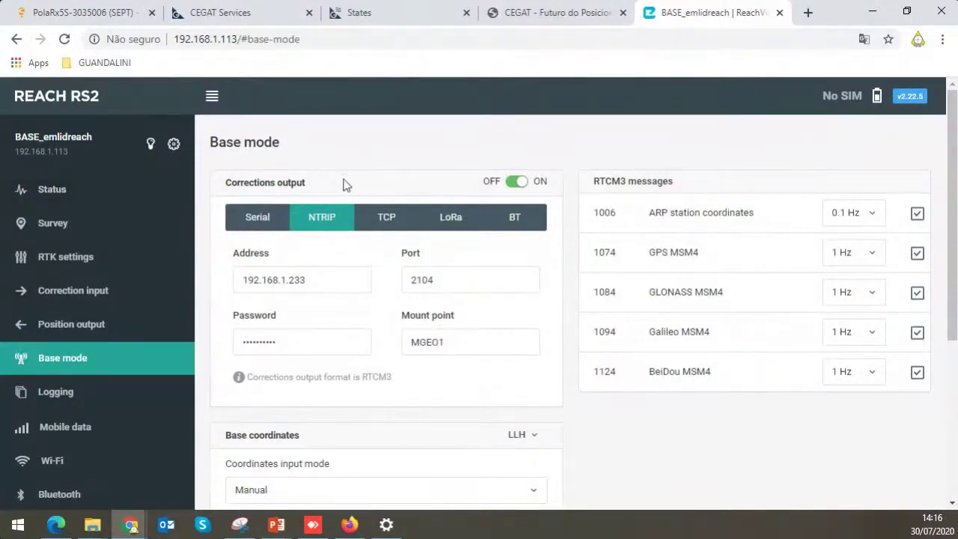
pyautogui.scroll(-1, 342, 184)
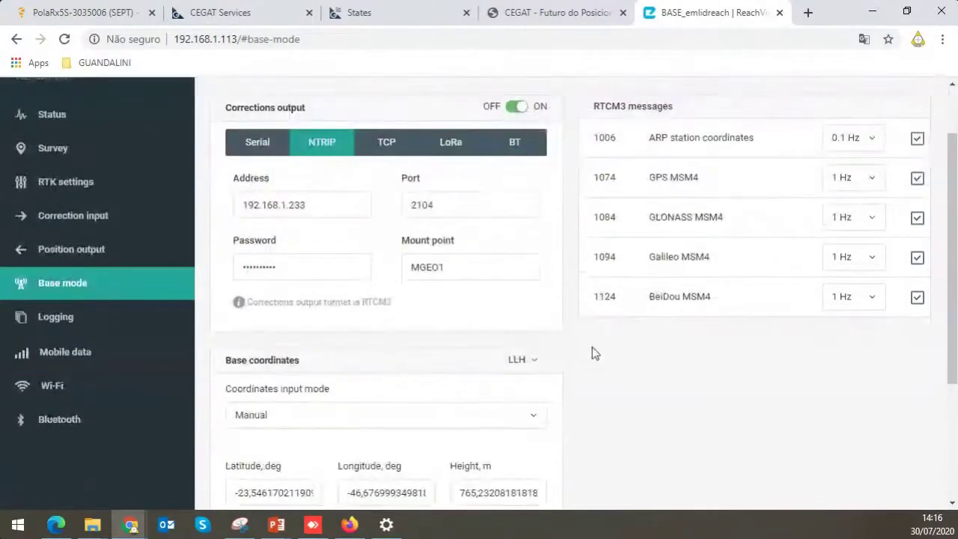
pyautogui.click(335, 39)
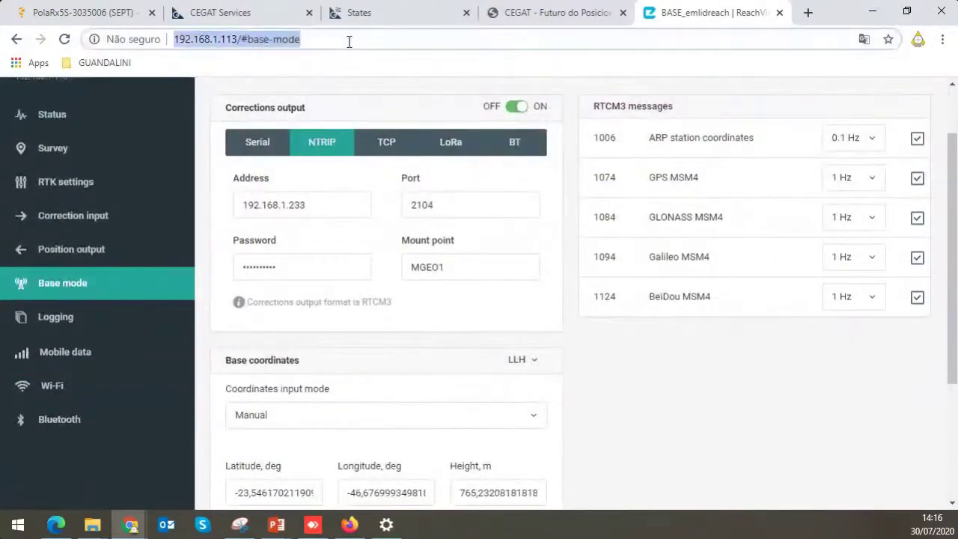
pyautogui.click(454, 85)
pyautogui.click(408, 37)
pyautogui.click(454, 107)
pyautogui.scroll(1, 558, 247)
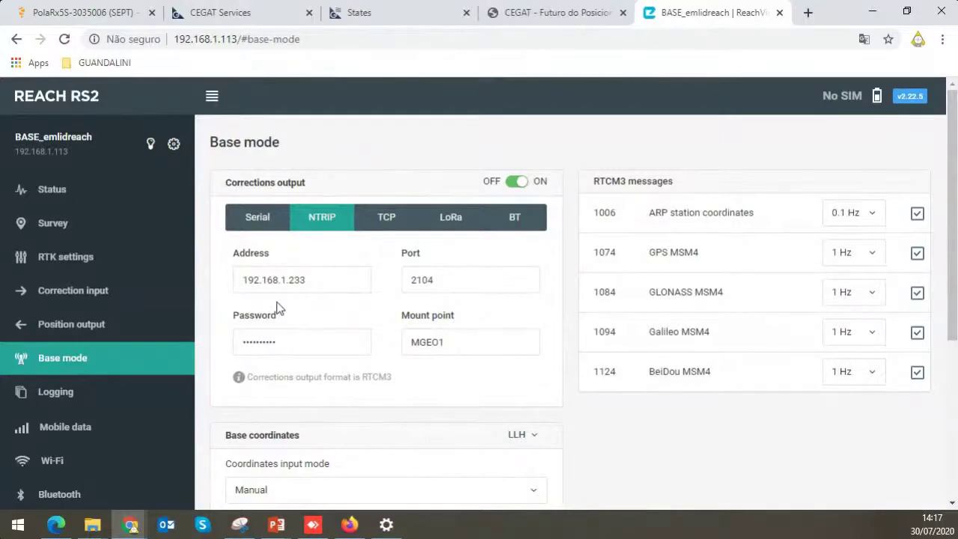
# - Open the base receiver's Status page and inspect its location on the map at different zoom levels
pyautogui.click(142, 190)
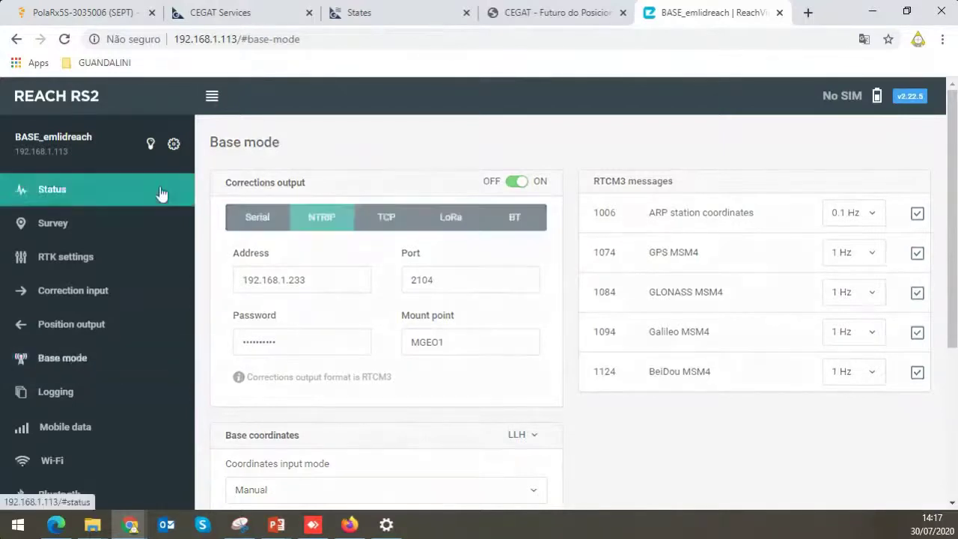
pyautogui.scroll(-4, 472, 289)
pyautogui.scroll(-4, 660, 253)
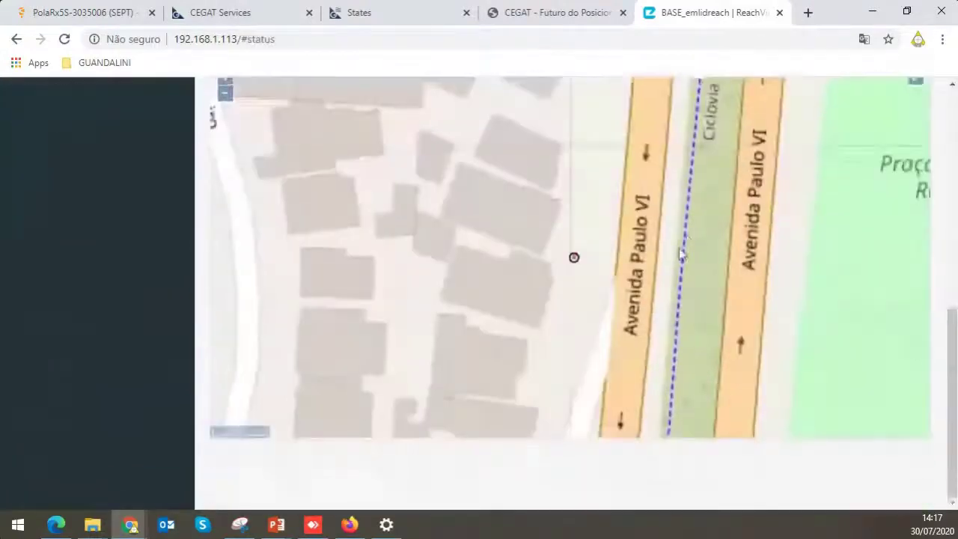
pyautogui.scroll(-3, 660, 251)
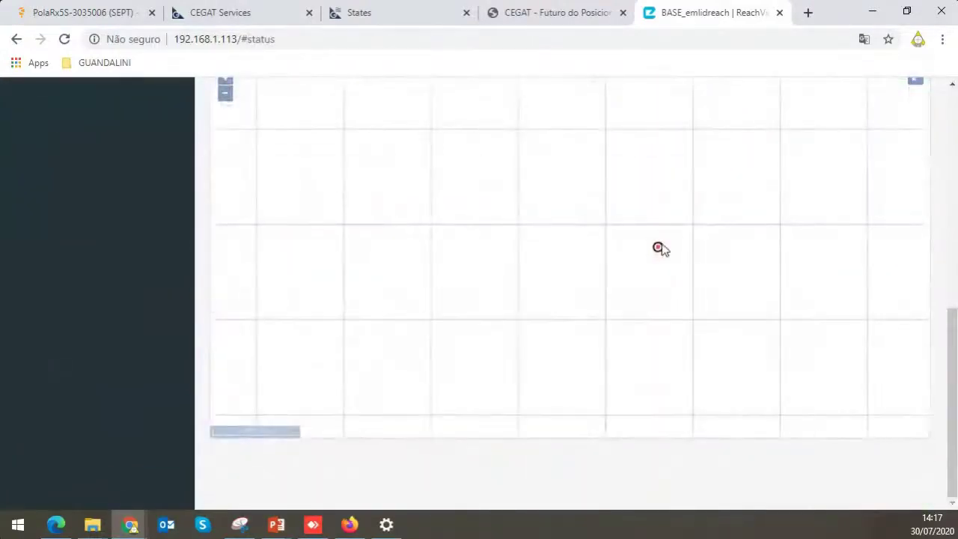
pyautogui.scroll(3, 662, 247)
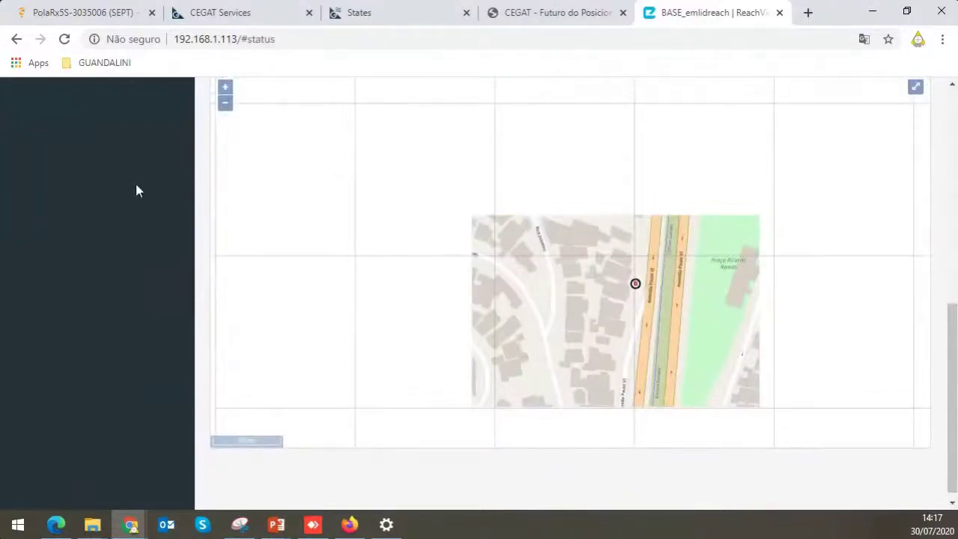
pyautogui.scroll(10, 136, 191)
# - Return to the Base mode settings and review the RTCM3 messages, base coordinates and antenna height
pyautogui.click(108, 356)
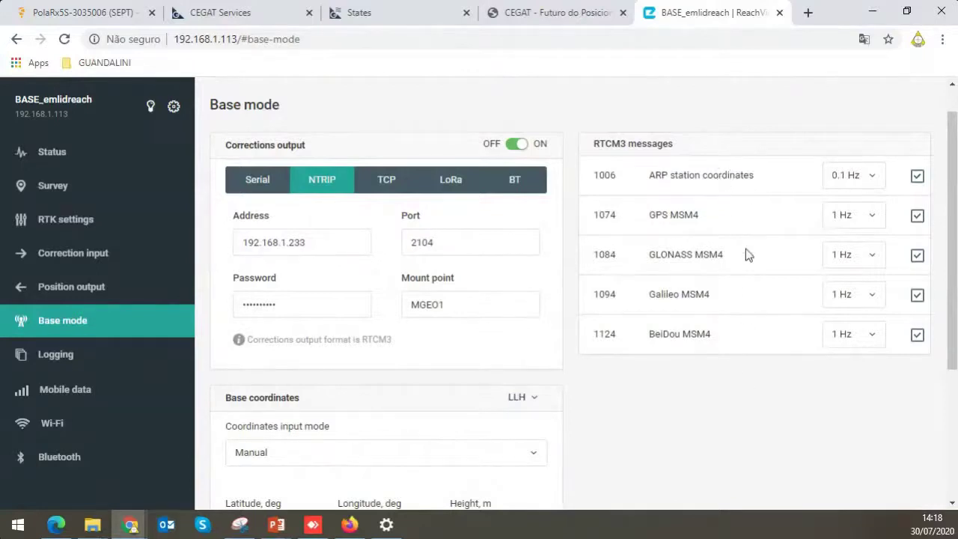
pyautogui.scroll(-2, 546, 339)
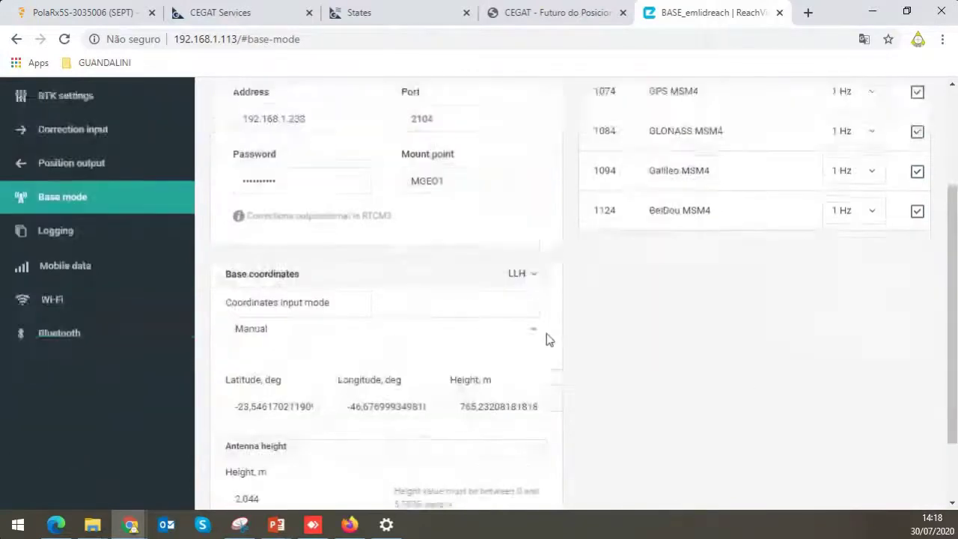
pyautogui.scroll(-1, 546, 339)
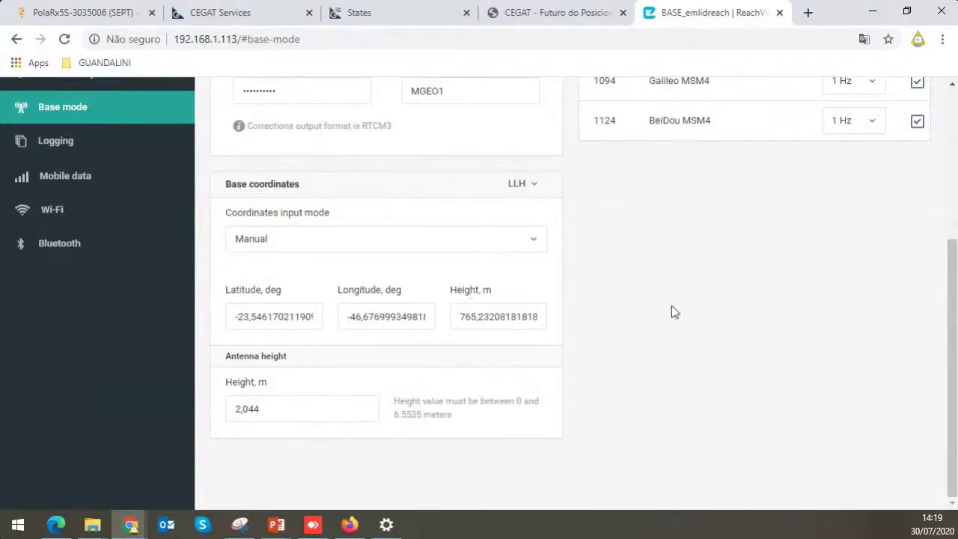
# - Switch to the AnyDesk phone session, open ReachView and review the rover's position and RTK status
pyautogui.moveTo(316, 526)
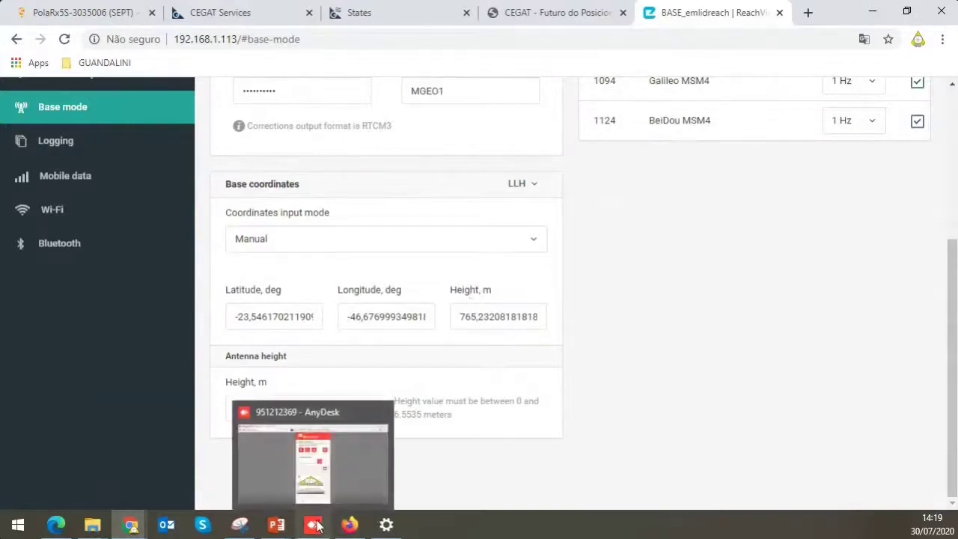
pyautogui.click(329, 457)
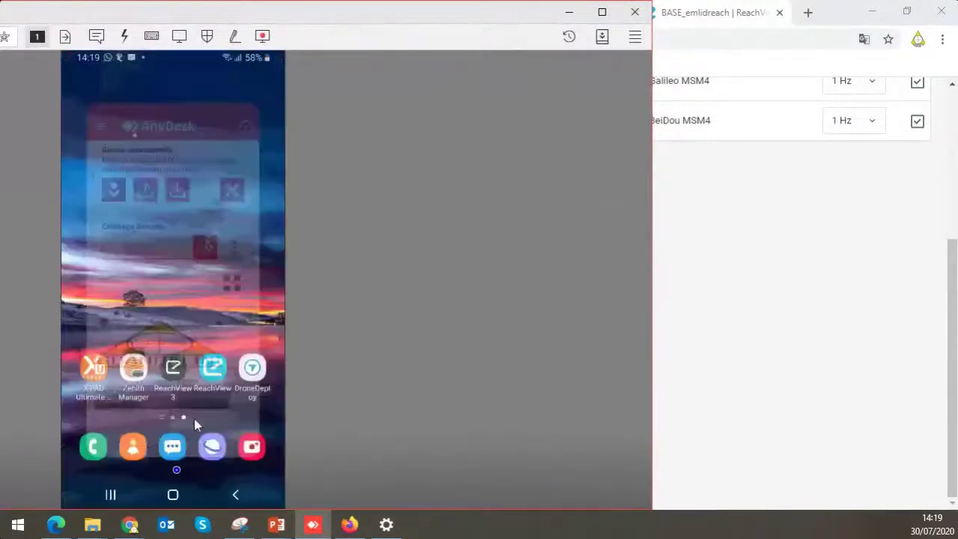
pyautogui.click(213, 367)
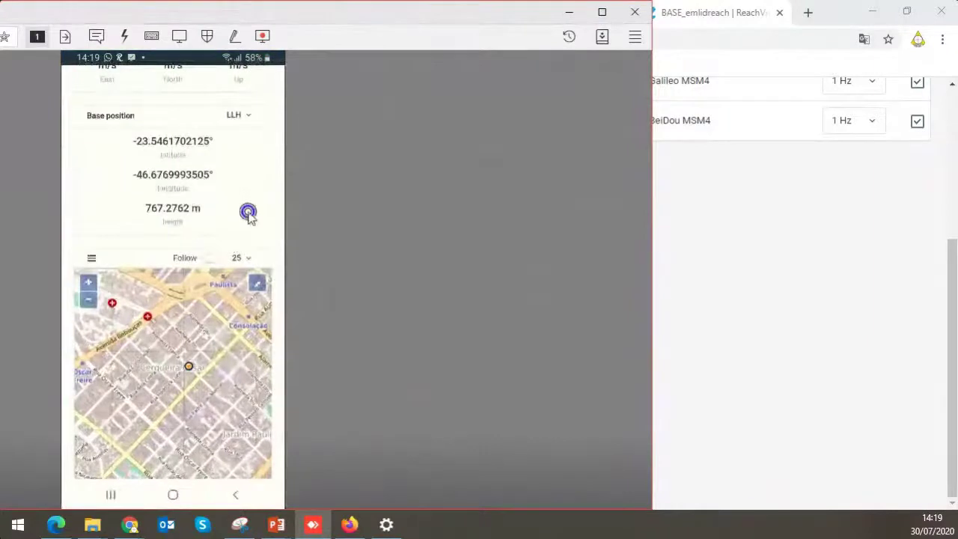
pyautogui.scroll(5, 248, 215)
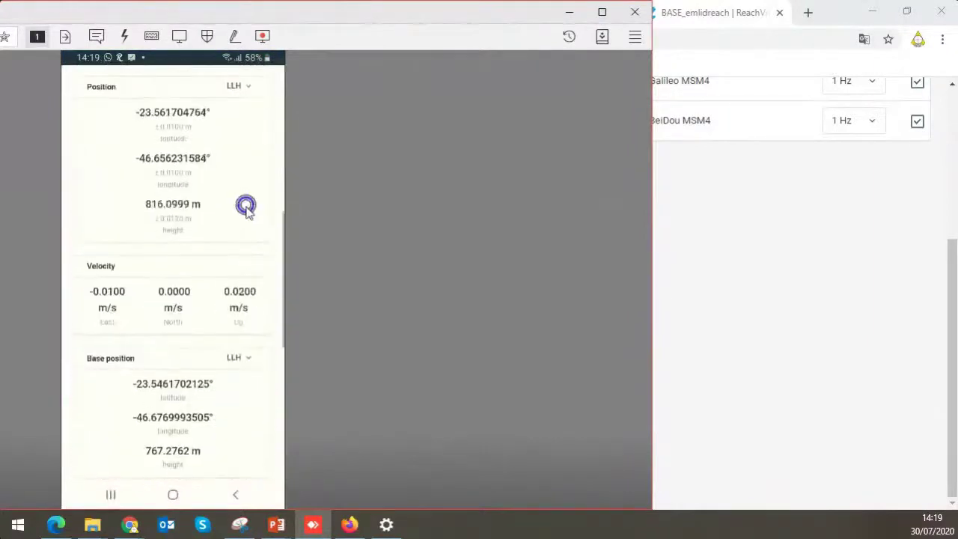
pyautogui.scroll(3, 247, 212)
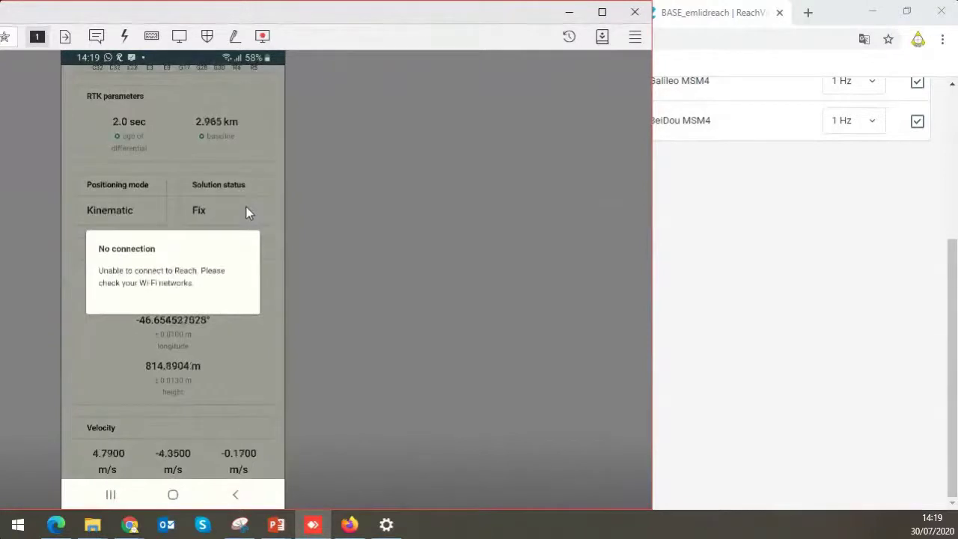
pyautogui.moveTo(246, 205); pyautogui.dragTo(250, 183)
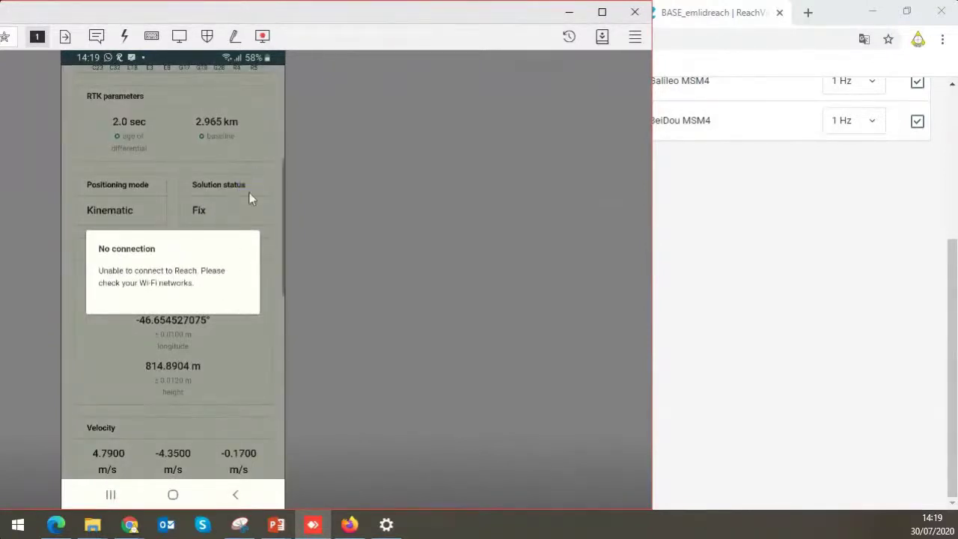
# - Enable Follow on the rover's status map, zoom in on its position, and set the visible points to 10000
pyautogui.moveTo(248, 292); pyautogui.dragTo(234, 238)
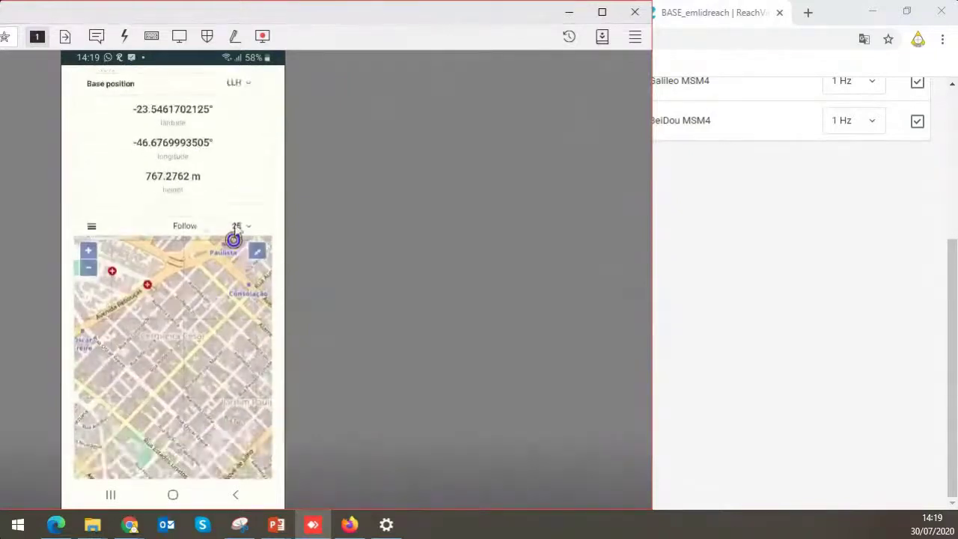
pyautogui.click(214, 225)
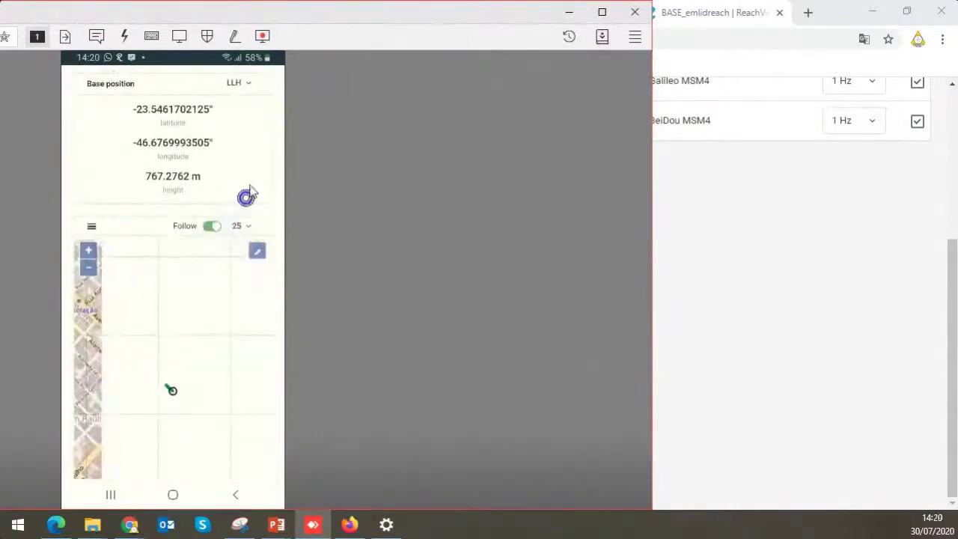
pyautogui.moveTo(249, 192); pyautogui.dragTo(247, 187)
pyautogui.doubleClick(169, 357)
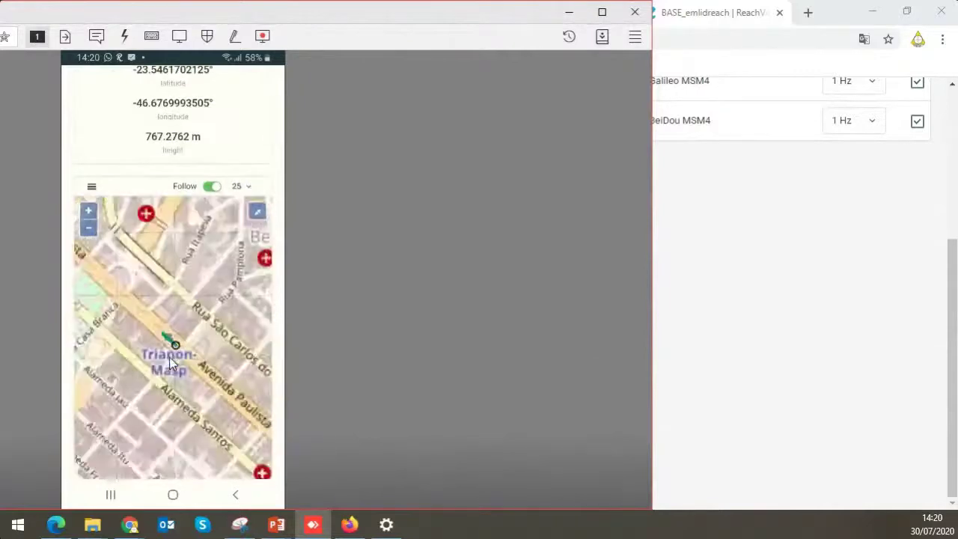
pyautogui.doubleClick(169, 357)
pyautogui.scroll(-3, 171, 363)
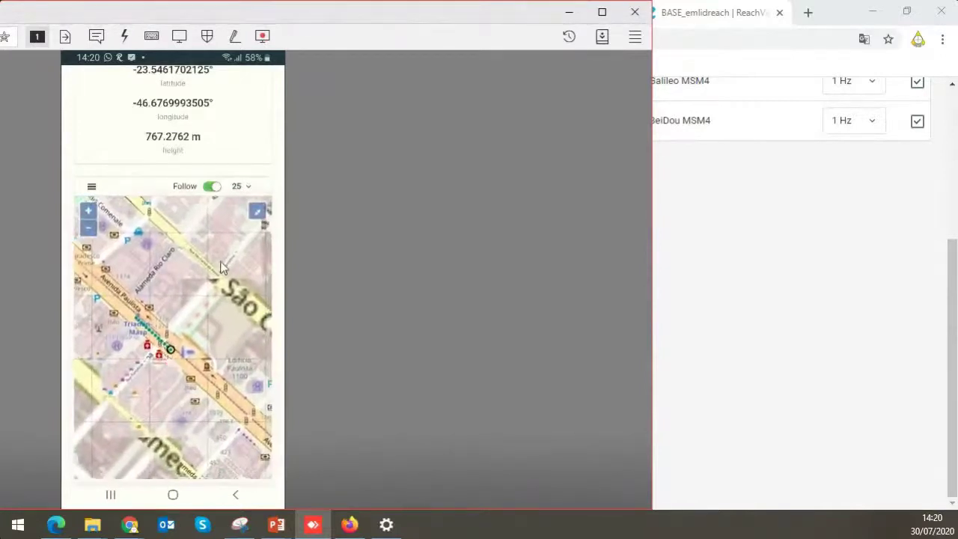
pyautogui.click(237, 186)
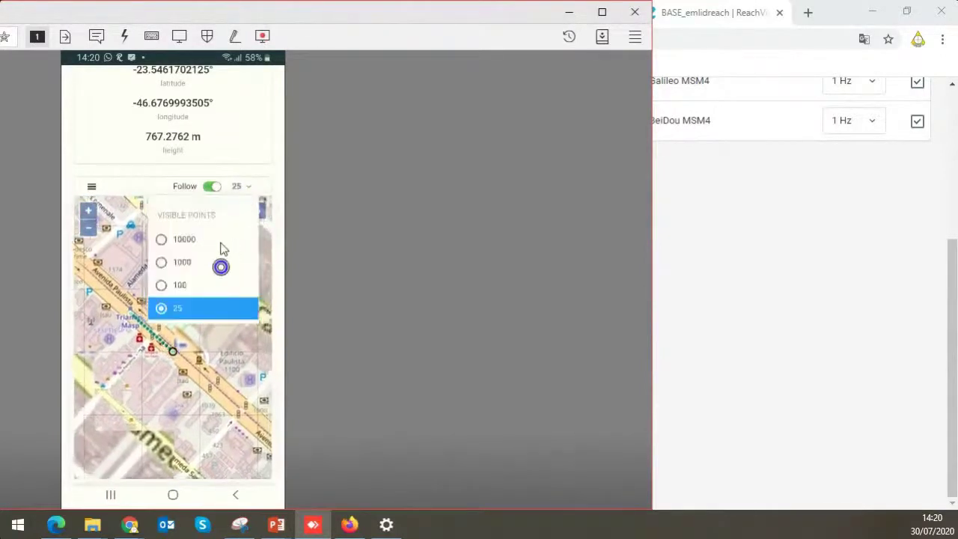
pyautogui.click(220, 240)
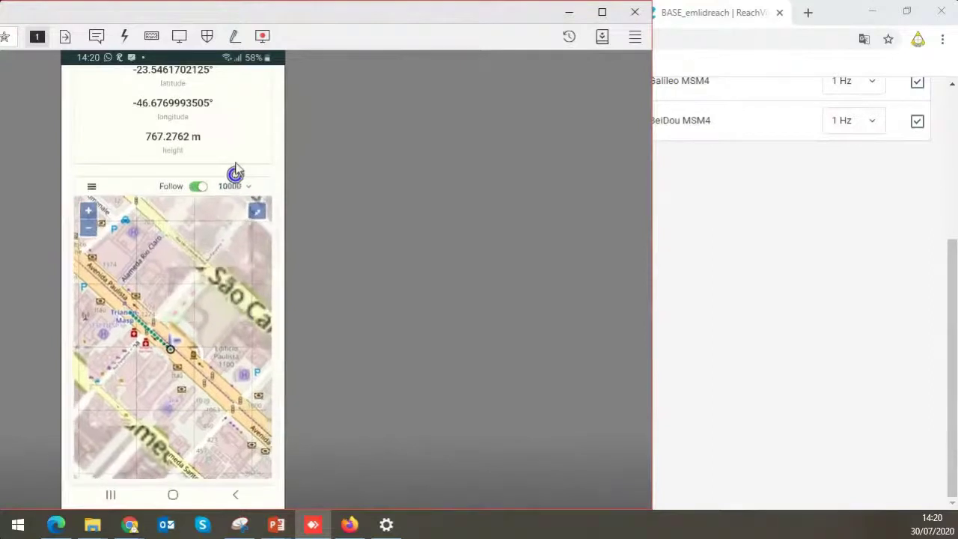
# - Examine the rover's RTK parameters, solution status and position, and its tracked path on the map
pyautogui.scroll(5, 235, 171)
pyautogui.scroll(5, 235, 170)
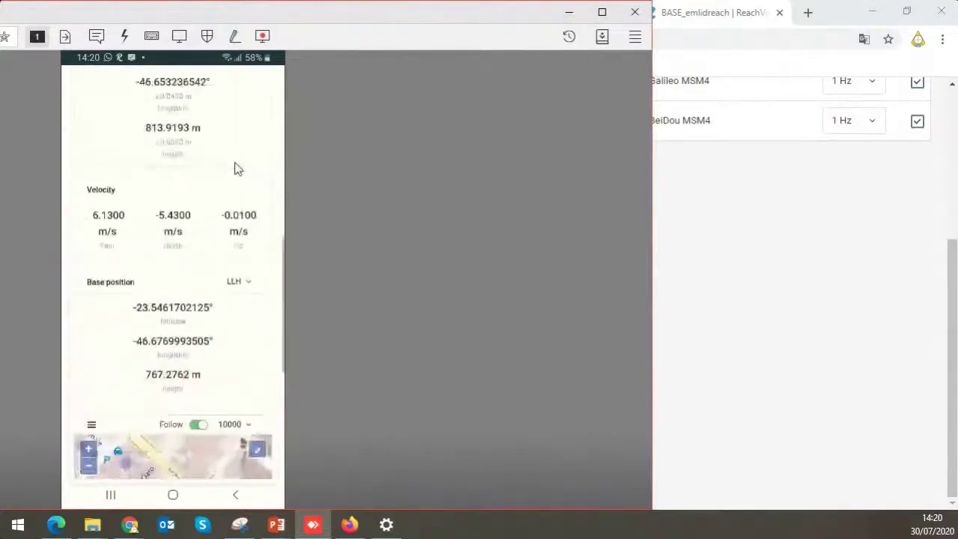
pyautogui.scroll(3, 235, 171)
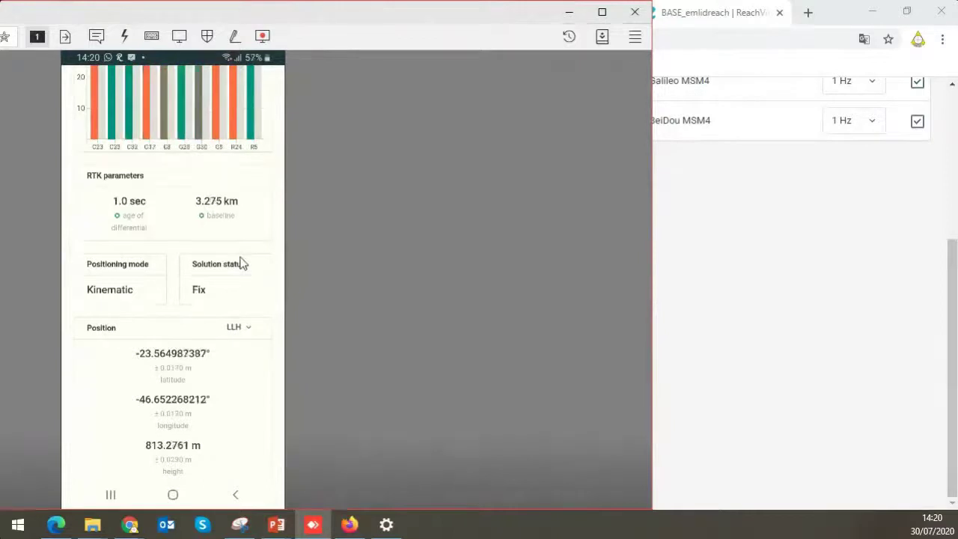
pyautogui.scroll(-5, 240, 258)
pyautogui.scroll(-5, 239, 258)
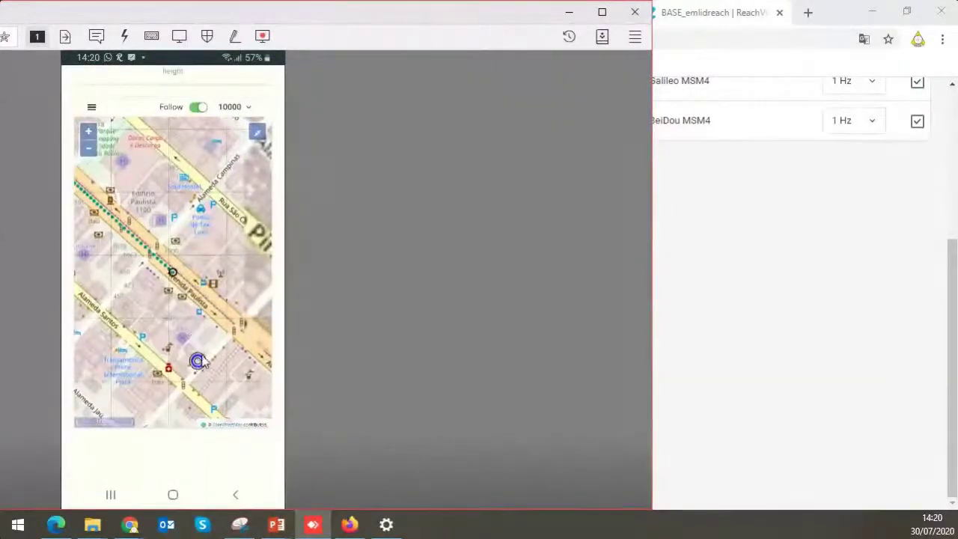
pyautogui.moveTo(201, 363)
pyautogui.mouseDown()
pyautogui.moveTo(205, 328)
pyautogui.moveTo(203, 348)
pyautogui.mouseUp()
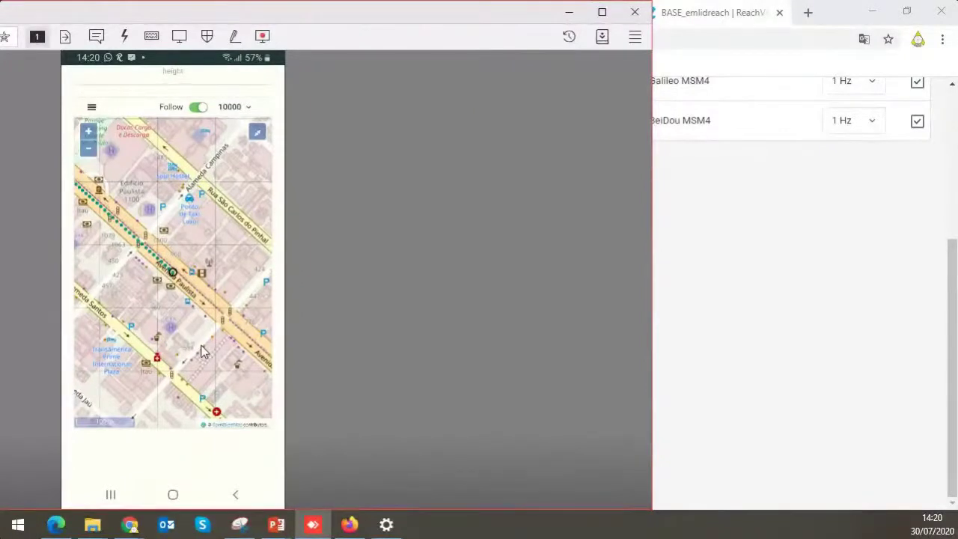
pyautogui.click(209, 344)
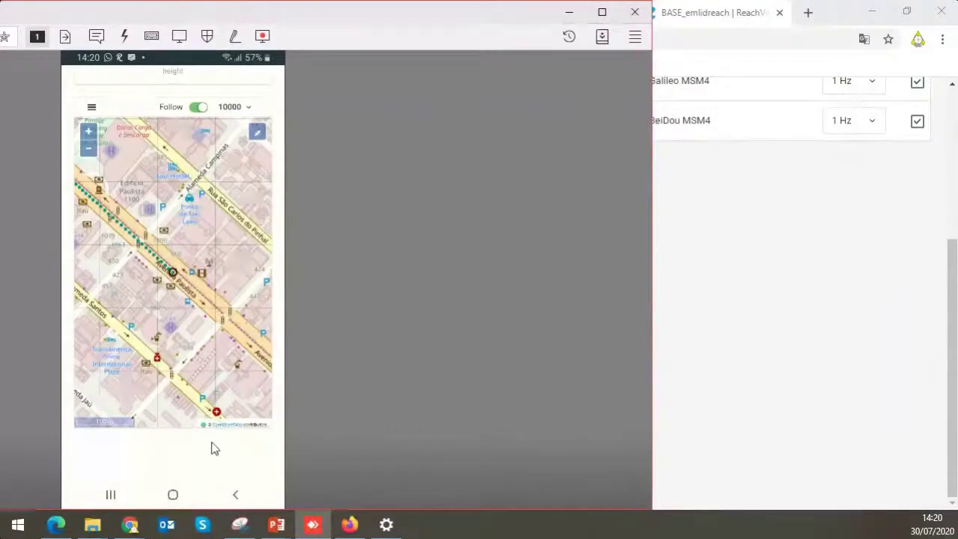
# - Leave ReachView, open the phone's camera and switch it from the front to the rear camera
pyautogui.click(252, 455)
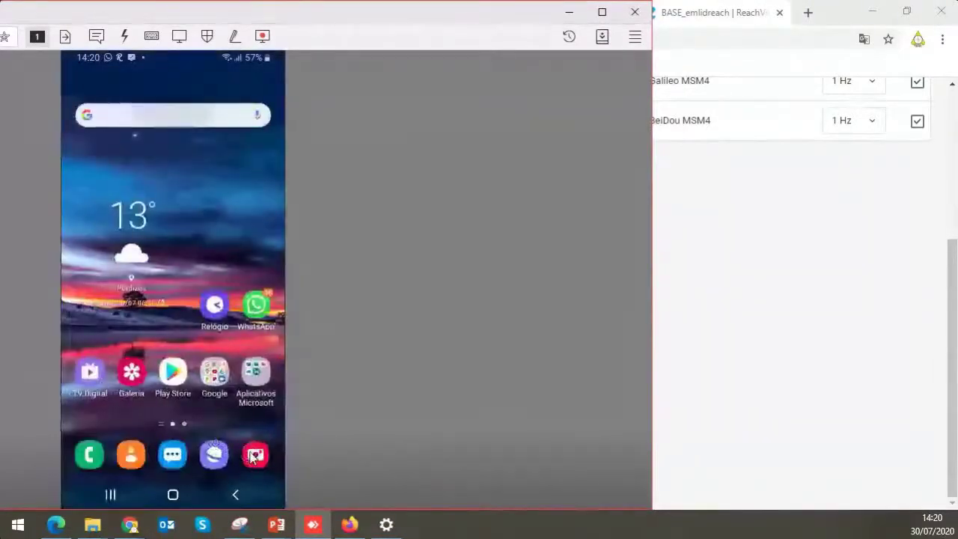
pyautogui.click(244, 442)
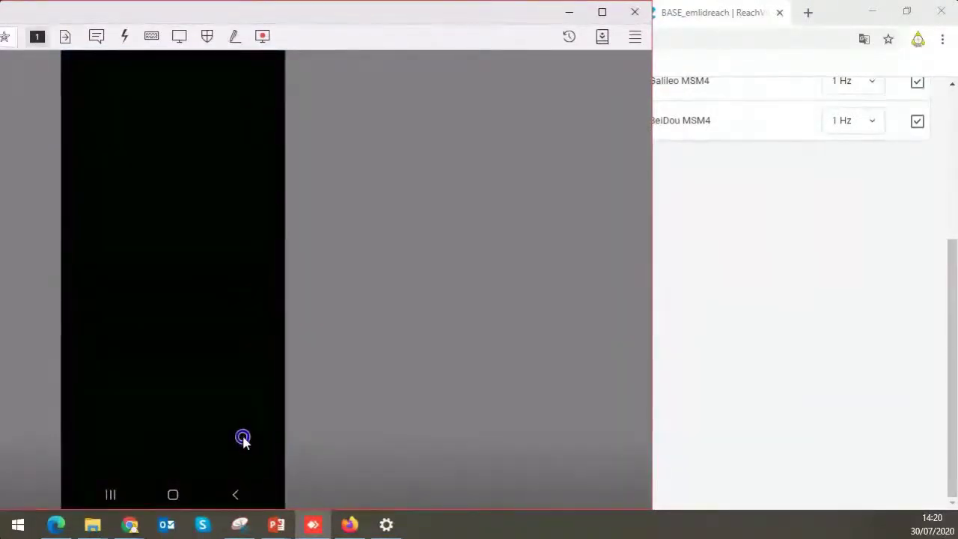
pyautogui.click(249, 405)
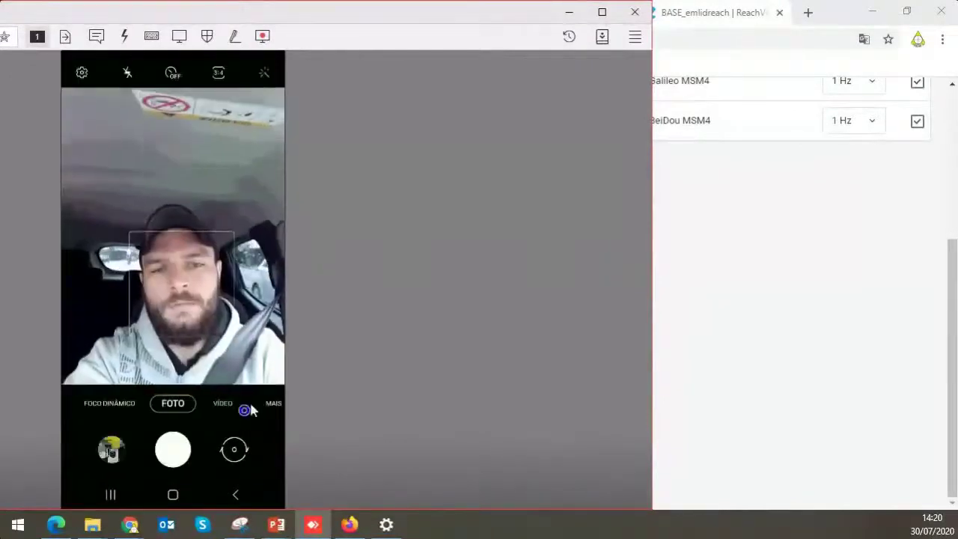
pyautogui.moveTo(251, 407); pyautogui.dragTo(246, 448)
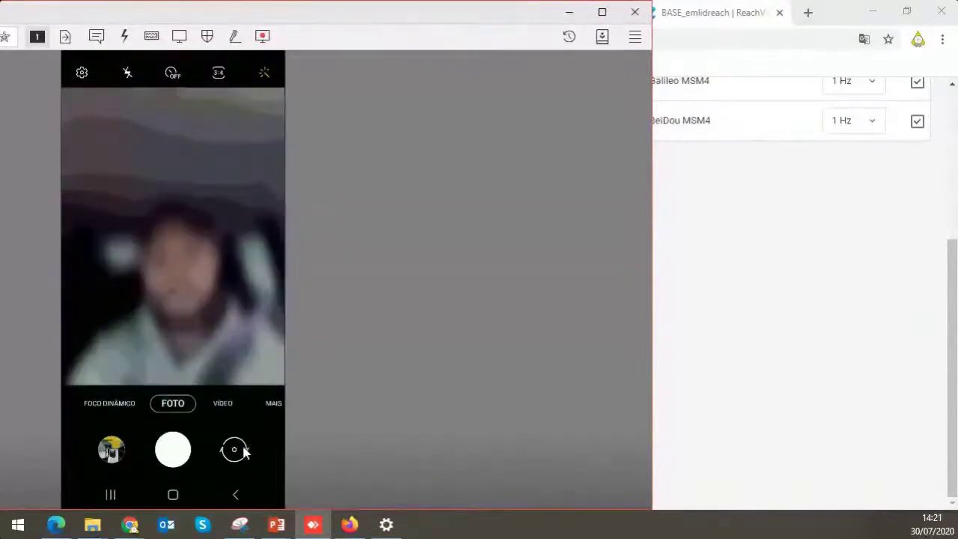
pyautogui.click(240, 432)
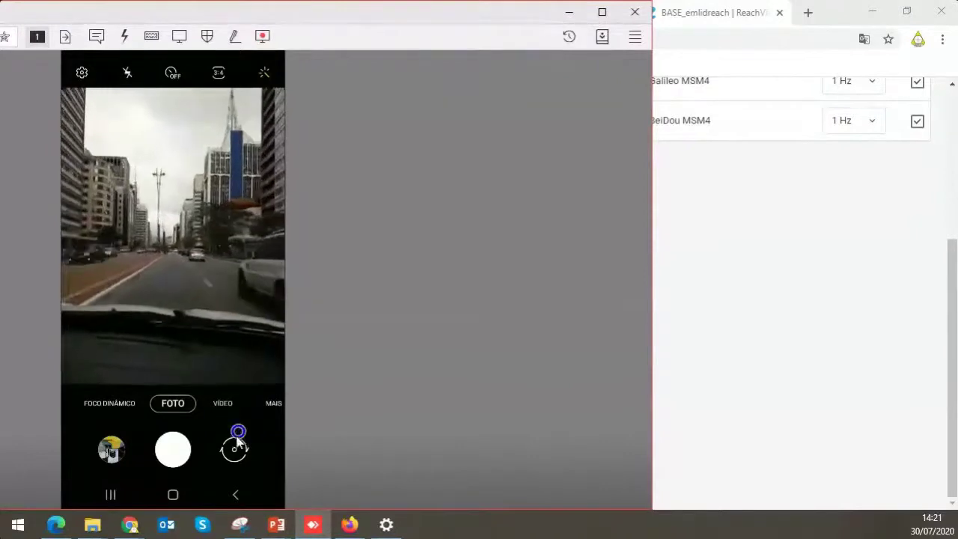
pyautogui.moveTo(236, 437); pyautogui.dragTo(233, 444)
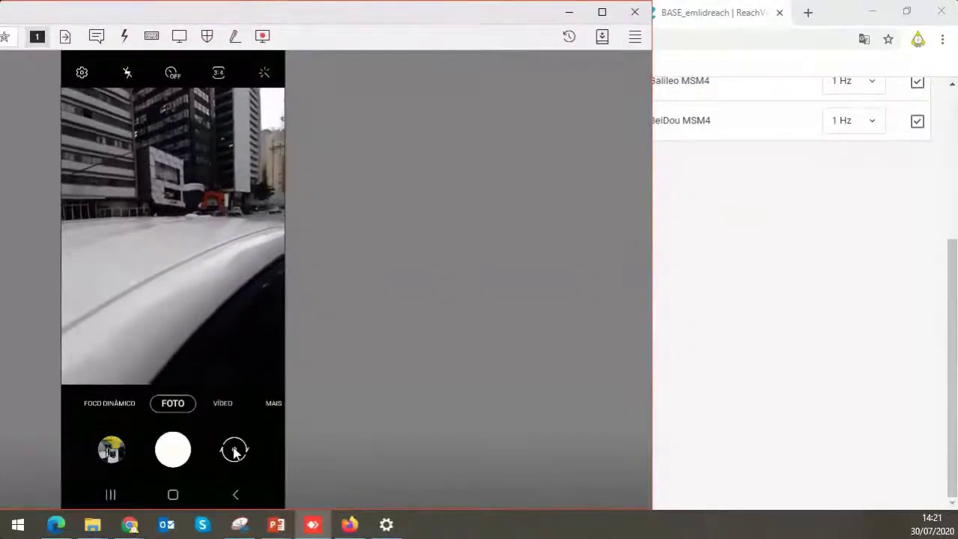
pyautogui.click(235, 452)
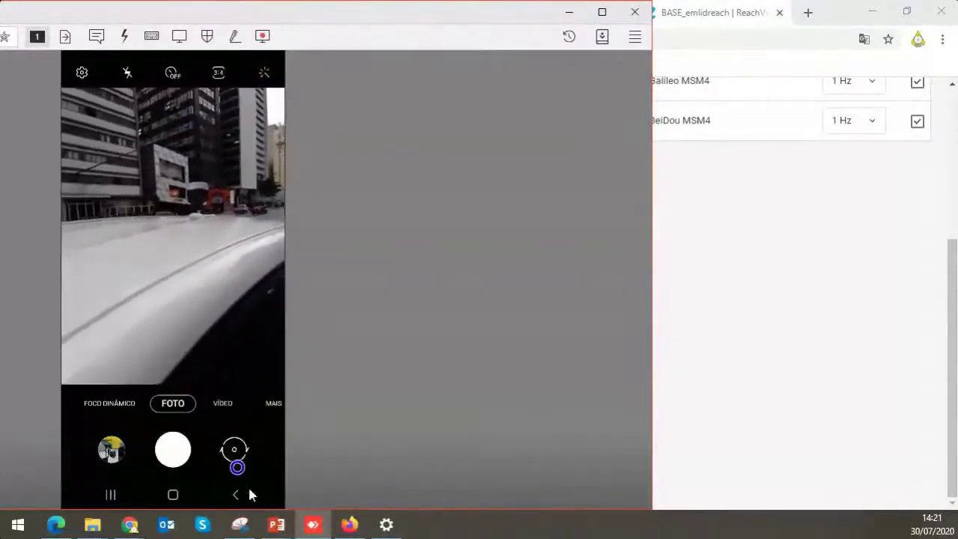
# - Bring the phone's camera back from its recent apps overview and minimize the AnyDesk session
pyautogui.click(111, 495)
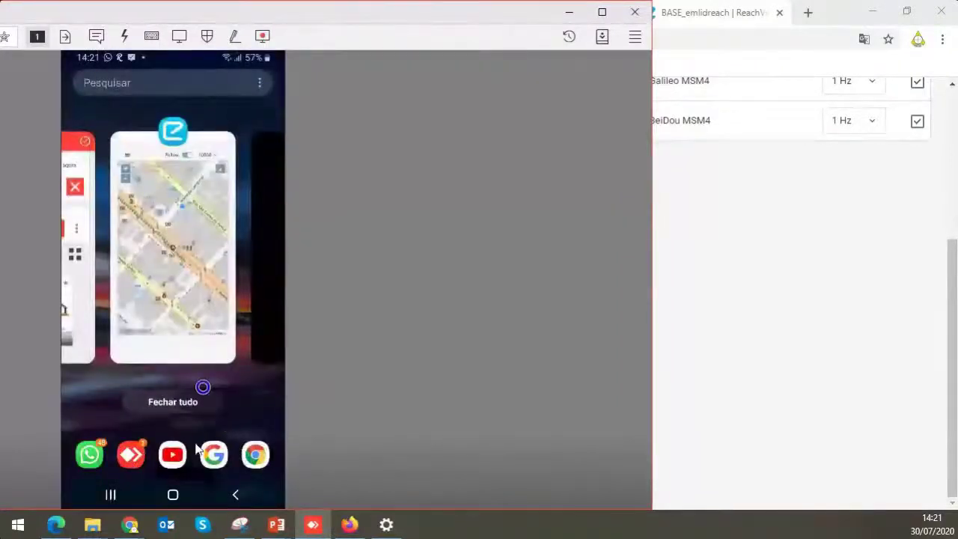
pyautogui.moveTo(102, 328); pyautogui.dragTo(237, 387)
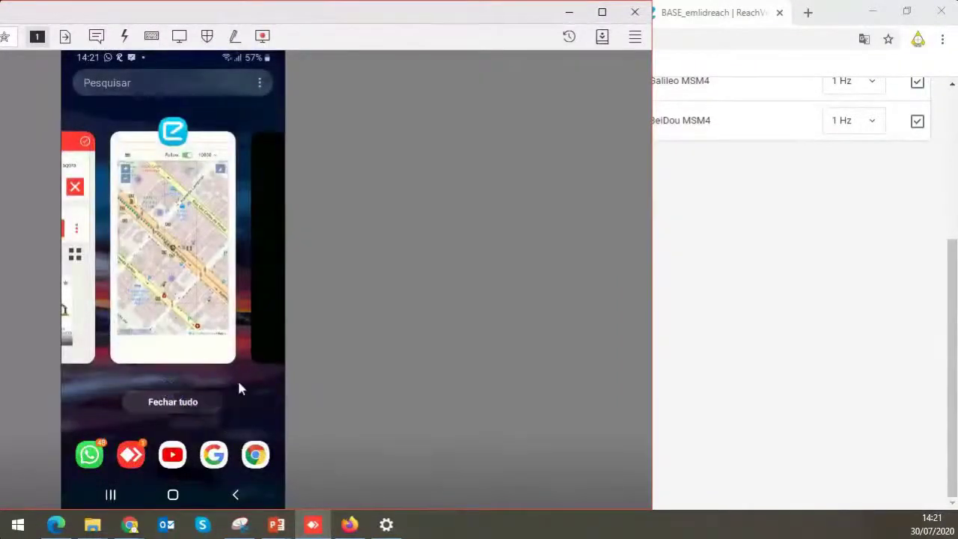
pyautogui.click(240, 387)
pyautogui.click(270, 346)
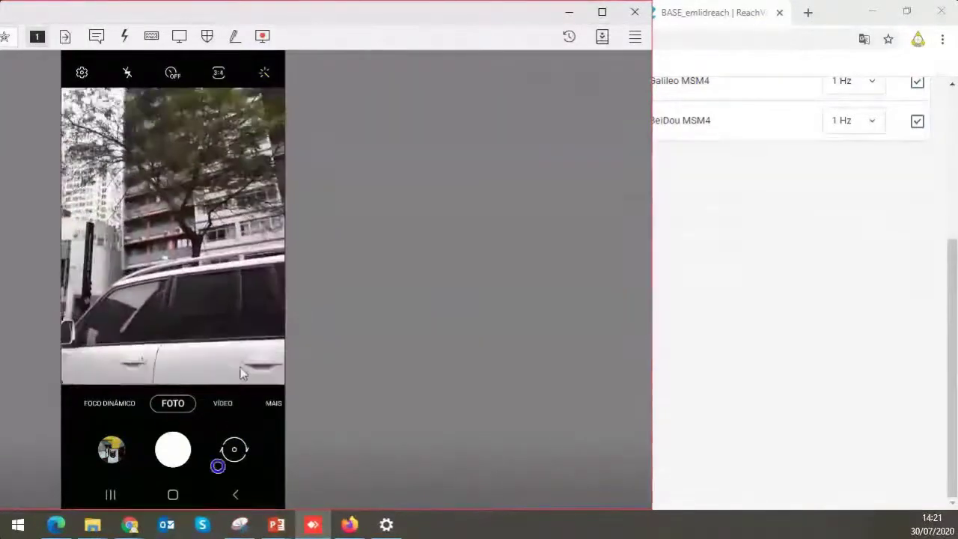
pyautogui.click(569, 15)
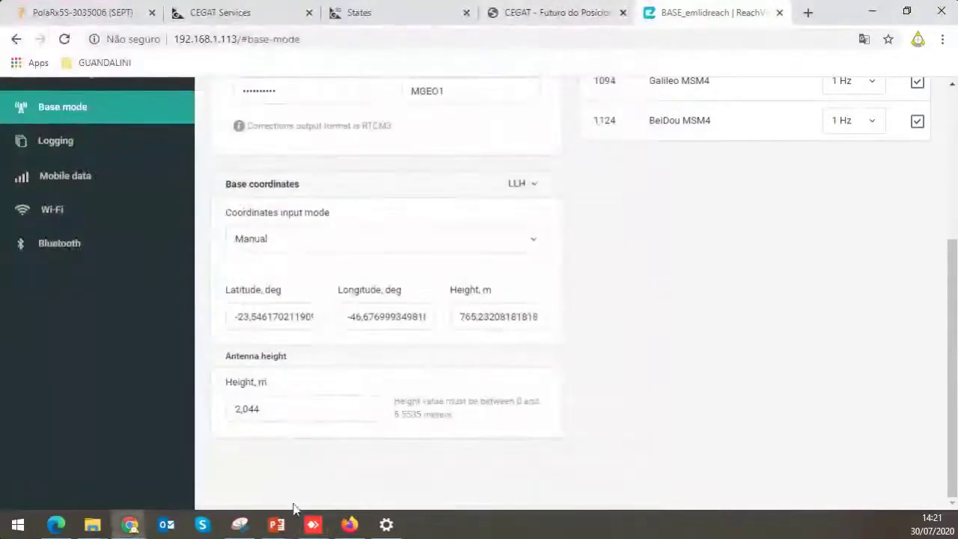
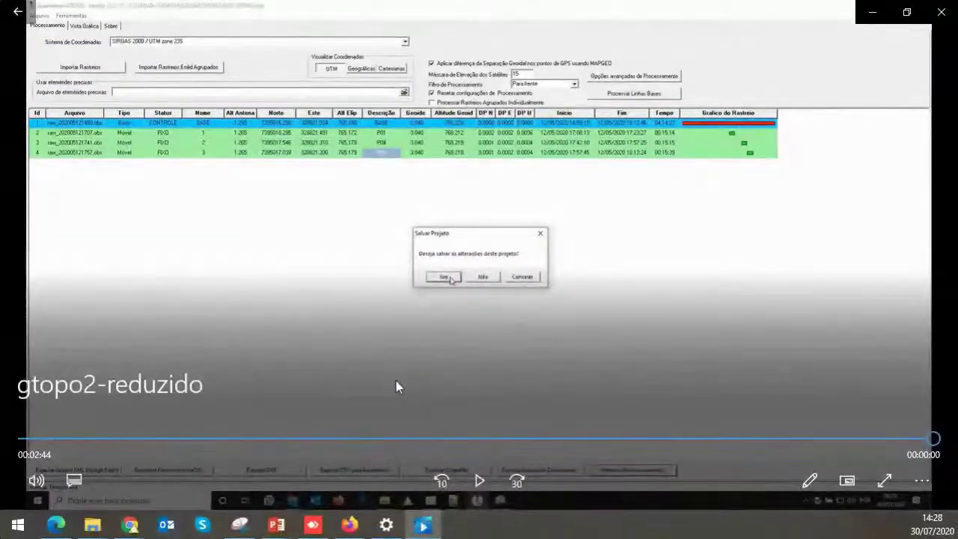
# - Switch to the running PowerPoint slide show on post-processed drone positioning and end it
pyautogui.moveTo(276, 526)
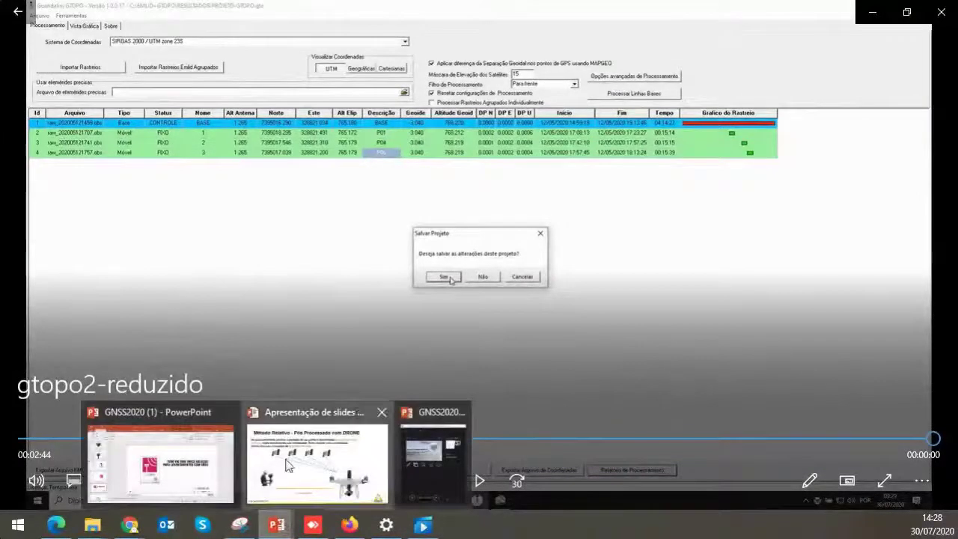
pyautogui.click(288, 464)
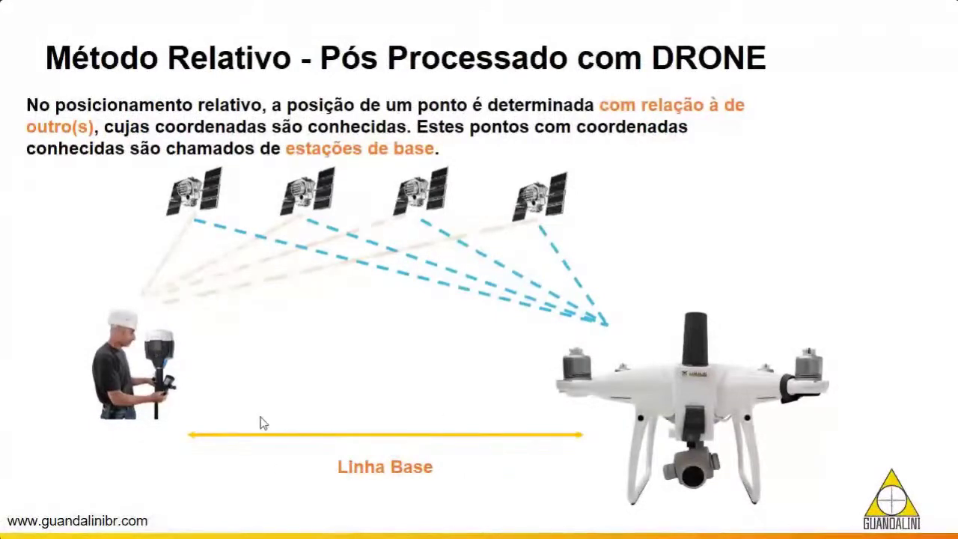
pyautogui.press('Escape')
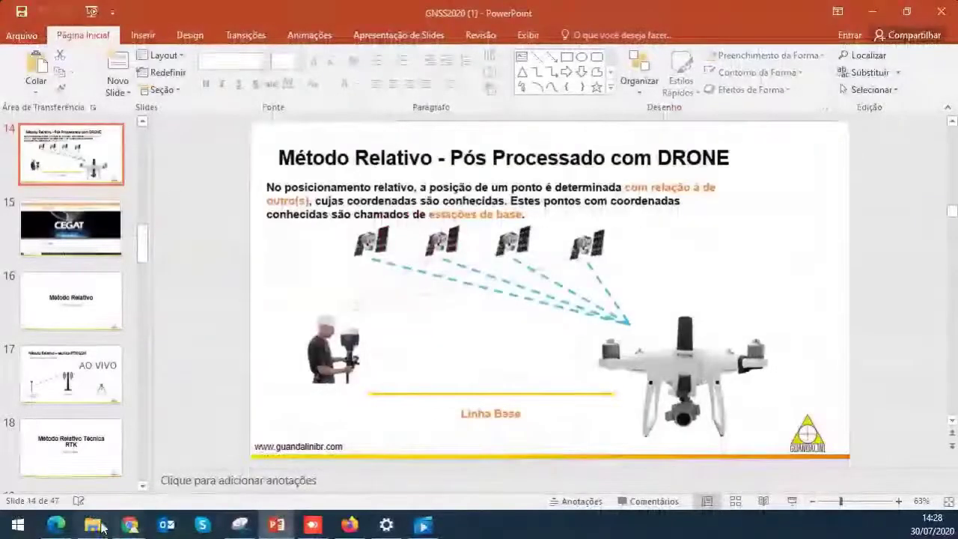
# - Switch to the open Vídeo folder in File Explorer, go through MARKETING to the GPPK folder, and play the gppk video
pyautogui.moveTo(97, 526)
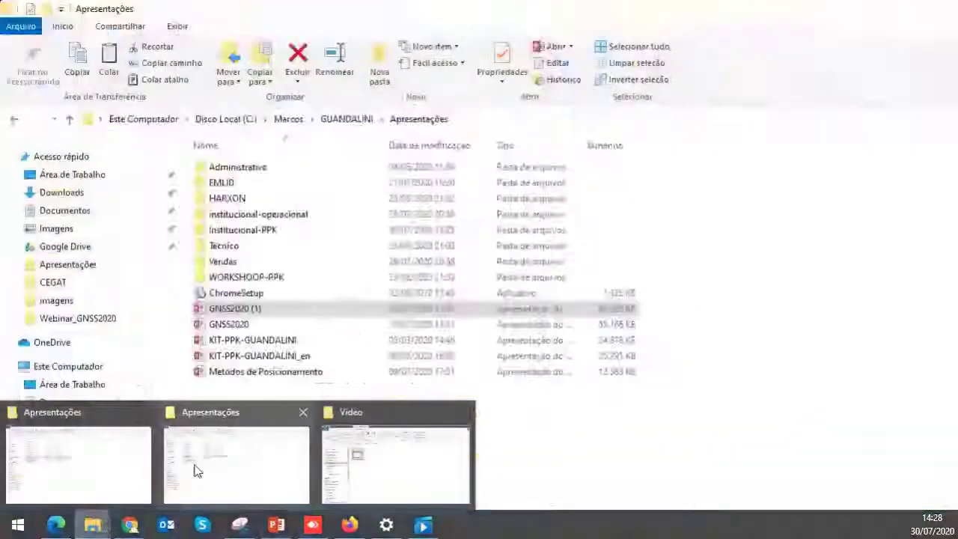
pyautogui.click(397, 456)
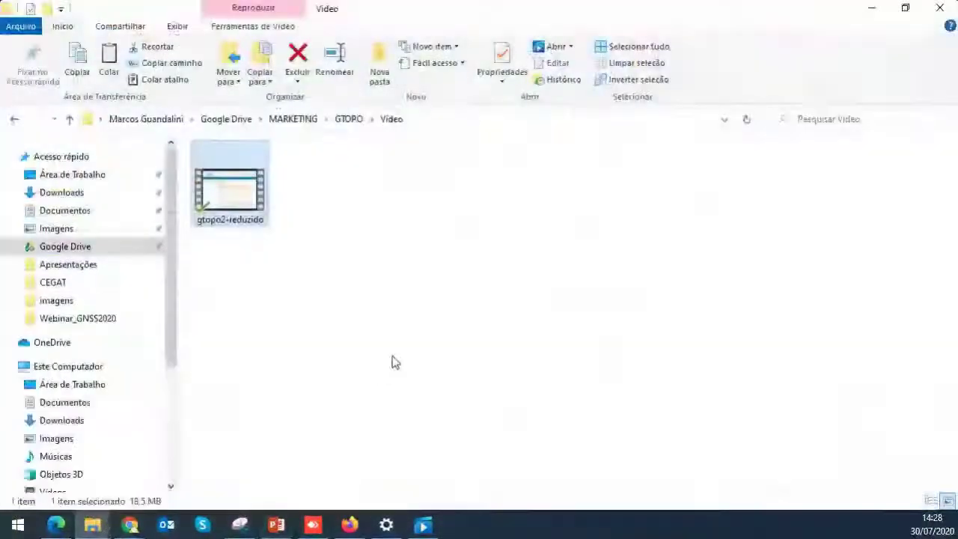
pyautogui.click(293, 119)
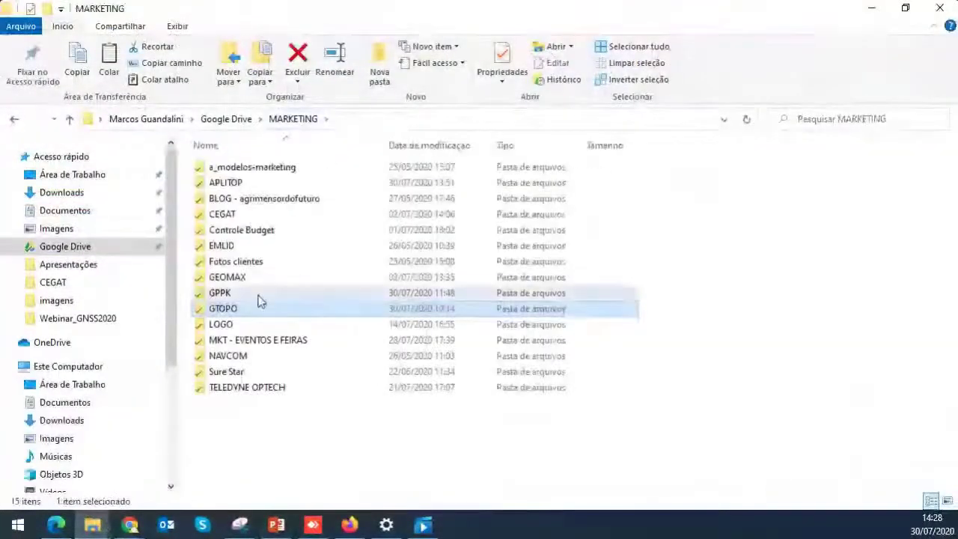
pyautogui.doubleClick(259, 299)
pyautogui.doubleClick(259, 340)
pyautogui.click(240, 189)
pyautogui.doubleClick(240, 188)
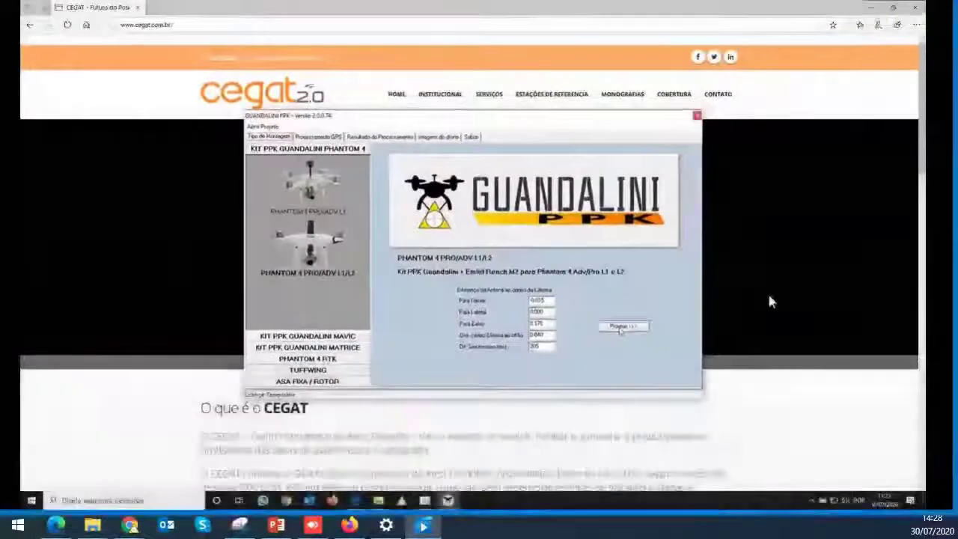
pyautogui.moveTo(695, 296)
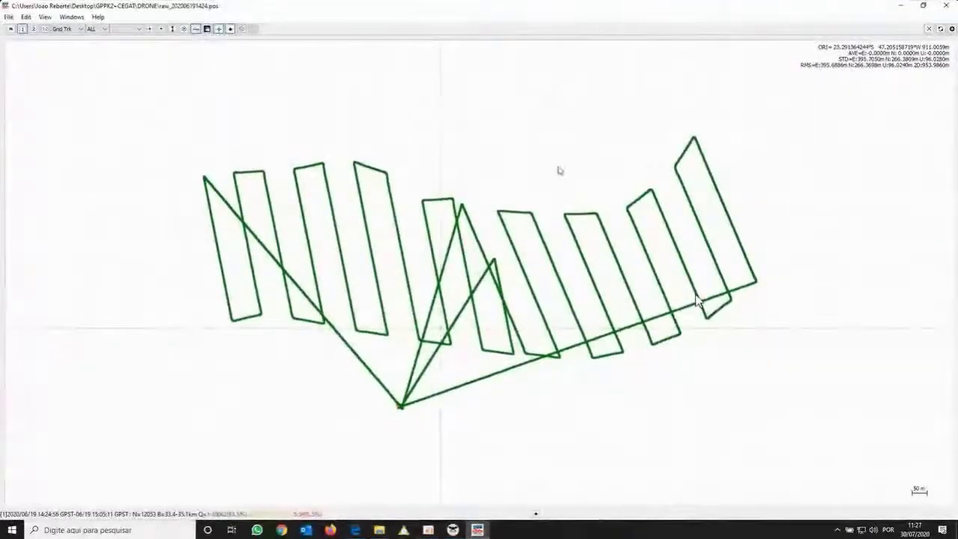
pyautogui.scroll(-10, 696, 300)
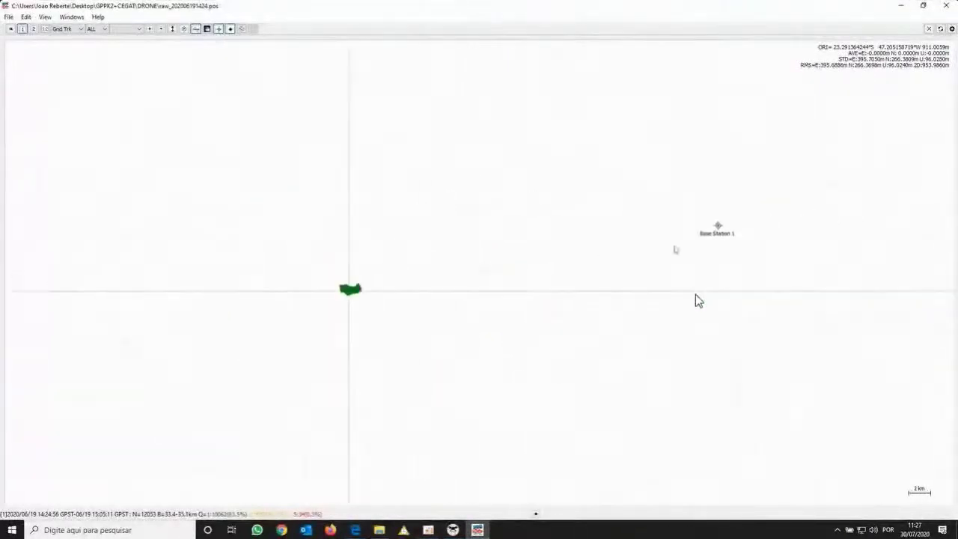
pyautogui.scroll(2, 695, 300)
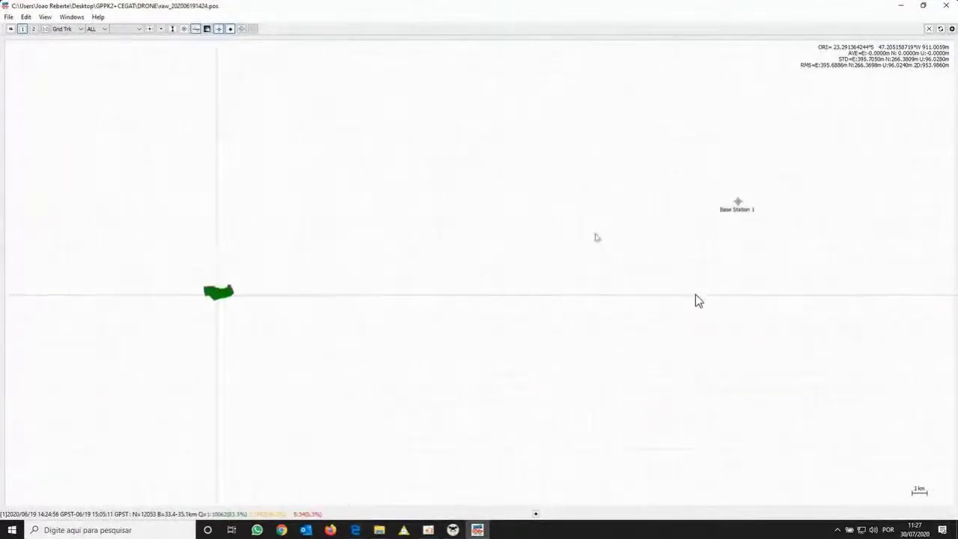
pyautogui.hotkey('alt', 'F4')
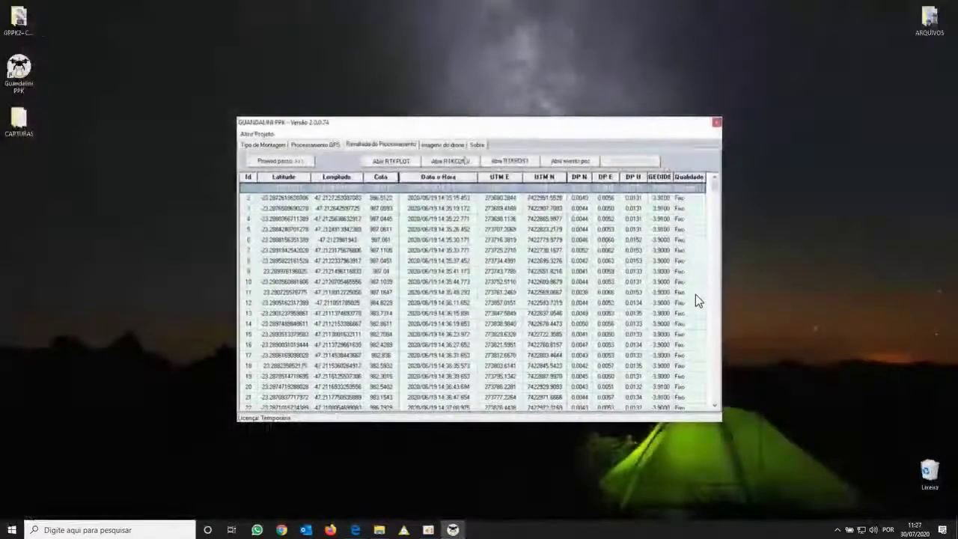
pyautogui.press('Return')
pyautogui.press('Return')
pyautogui.press('Return')
pyautogui.press('Return')
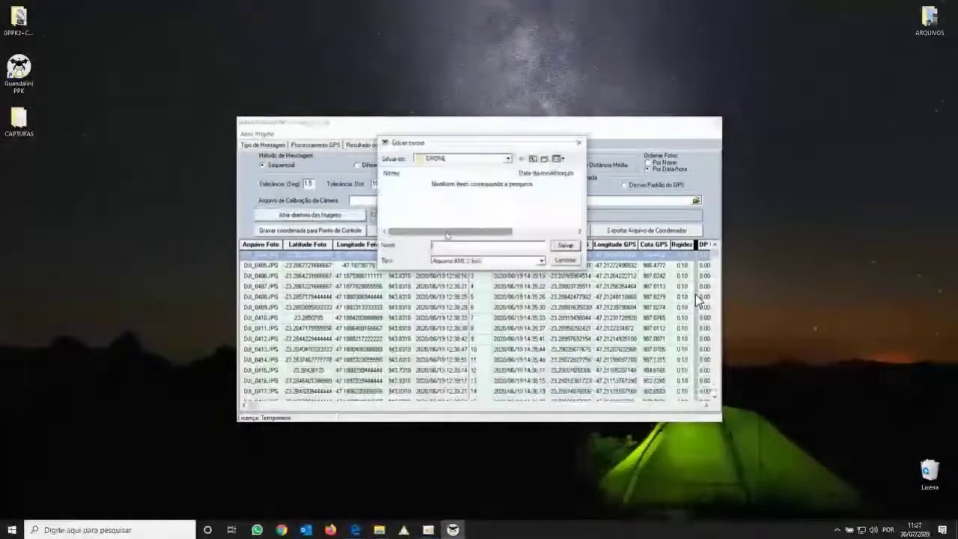
pyautogui.press('Return')
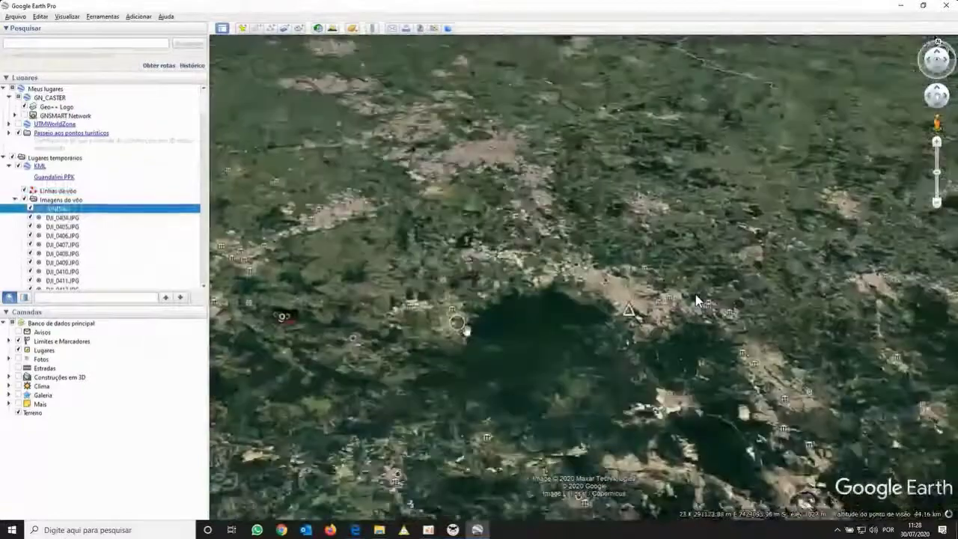
pyautogui.hotkey('ctrl', 'alt', 'r')
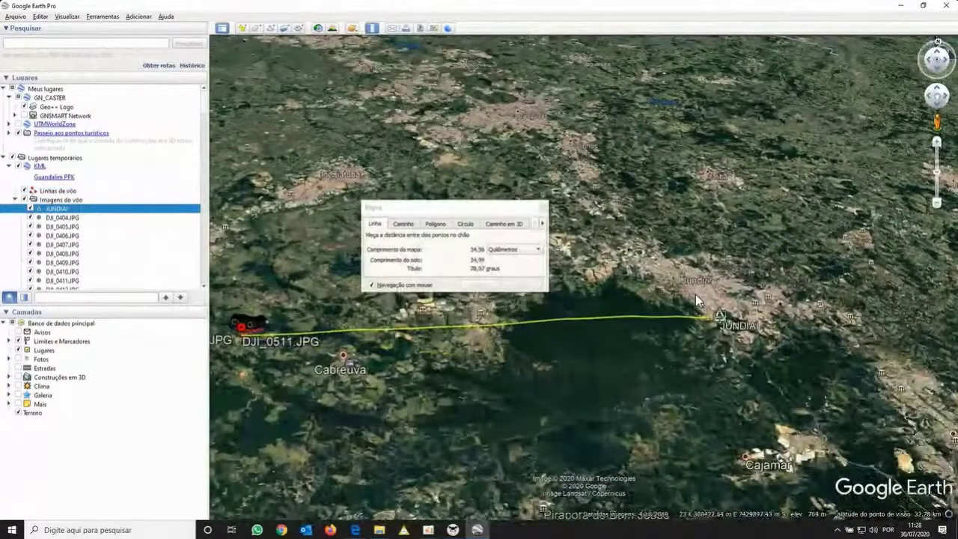
pyautogui.click(696, 294)
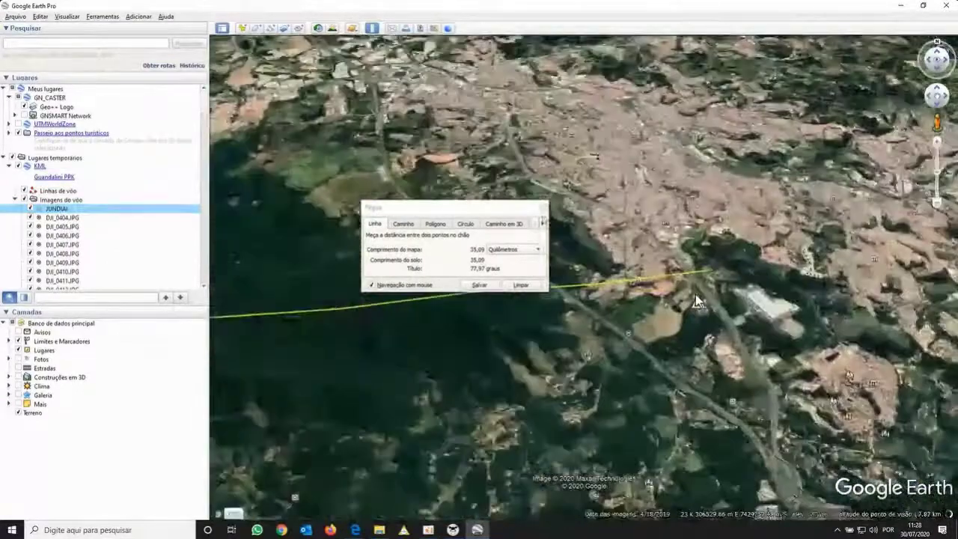
pyautogui.press('Escape')
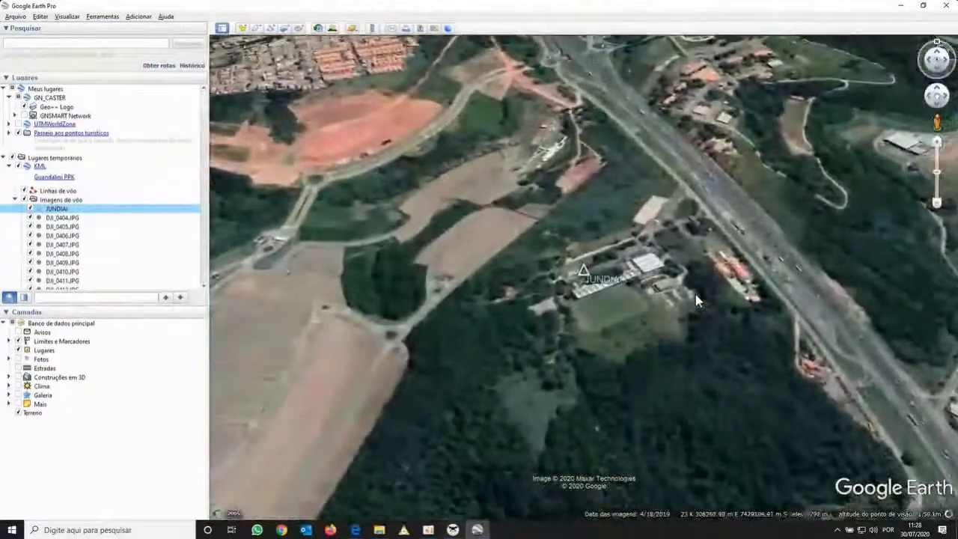
pyautogui.click(942, 6)
pyautogui.click(558, 276)
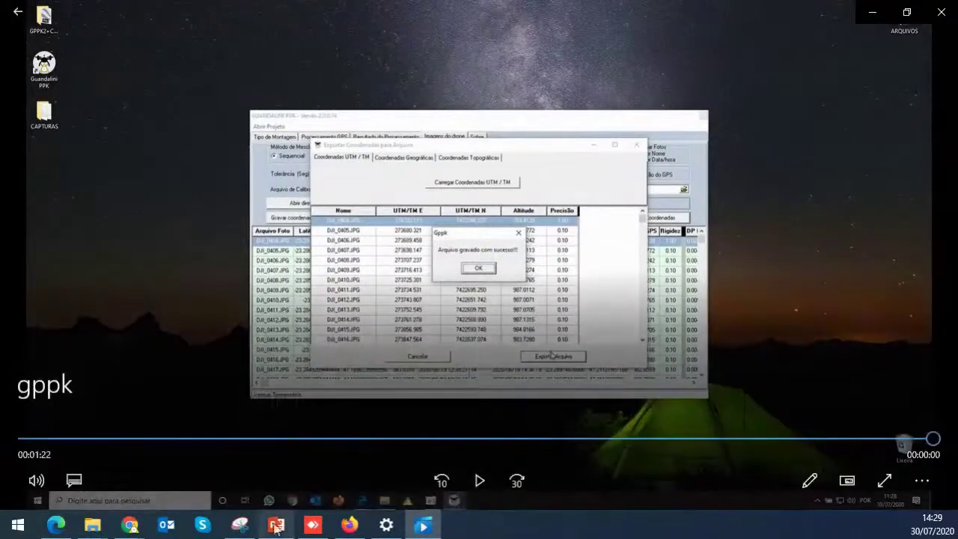
# - Switch to the GNSS2020 (1) presentation in PowerPoint and resume the slide show from the "Método Relativo - Pós Processado com DRONE" slide
pyautogui.moveTo(273, 528)
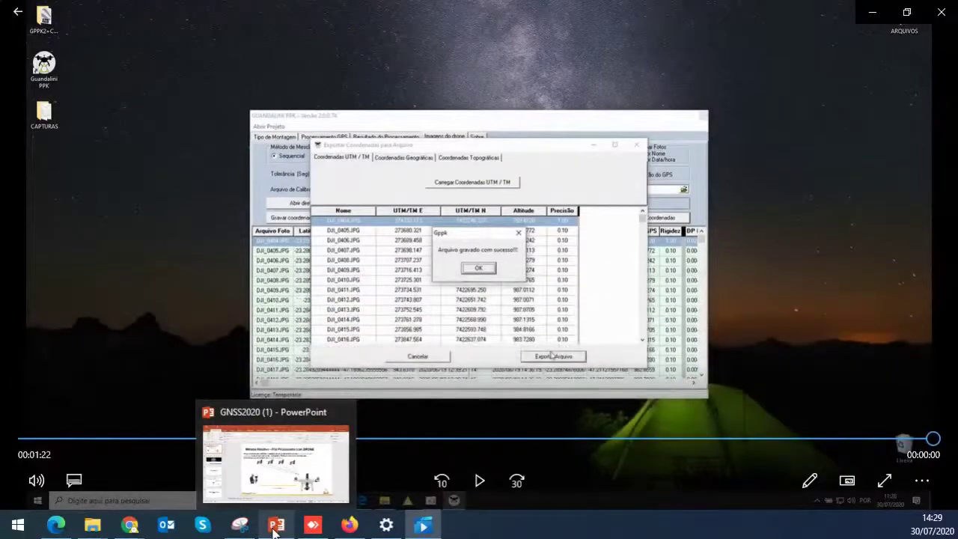
pyautogui.click(274, 527)
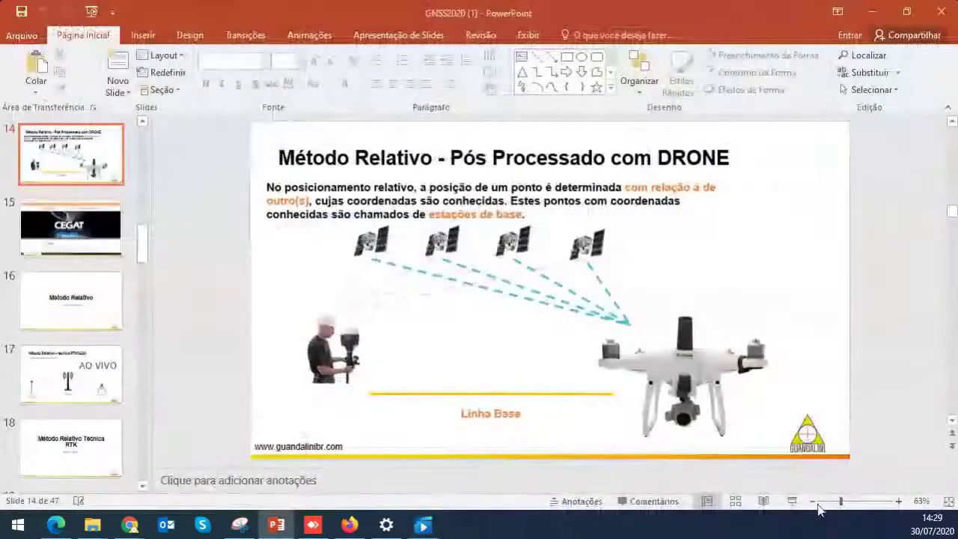
pyautogui.click(792, 500)
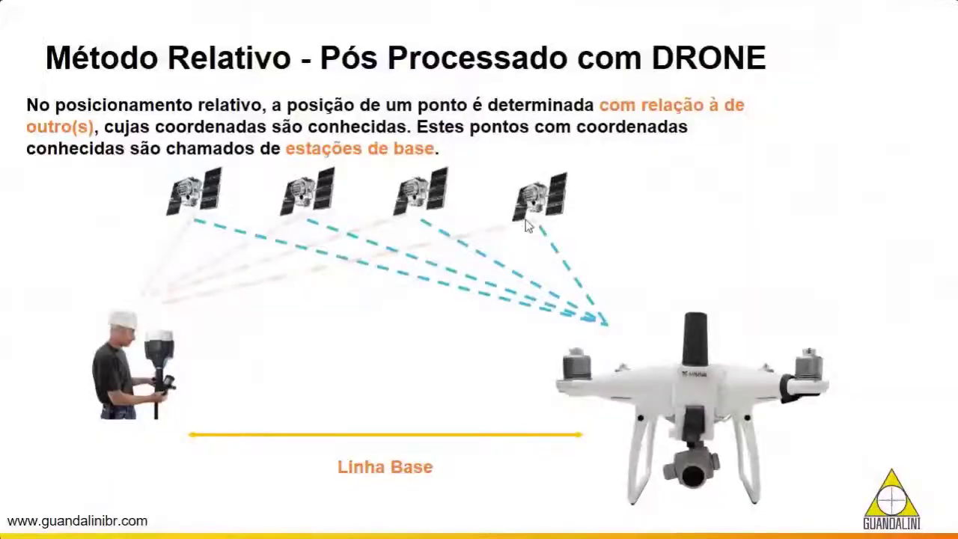